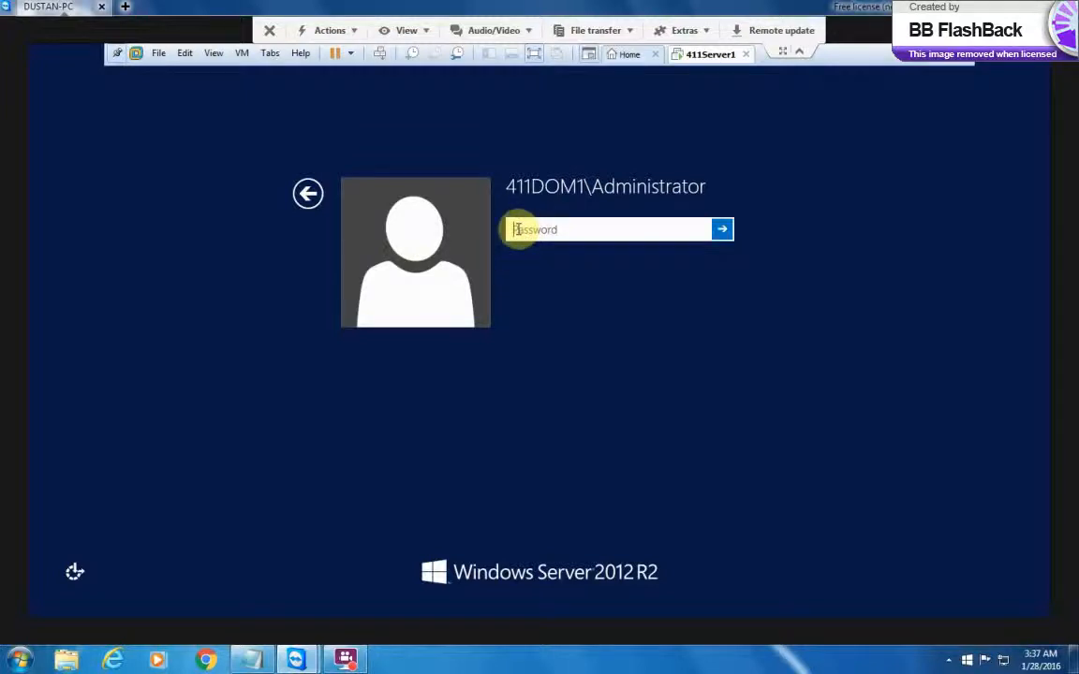
Sign in to the server with the Administrator account password
text(Pa$$••••••)
key(Return)
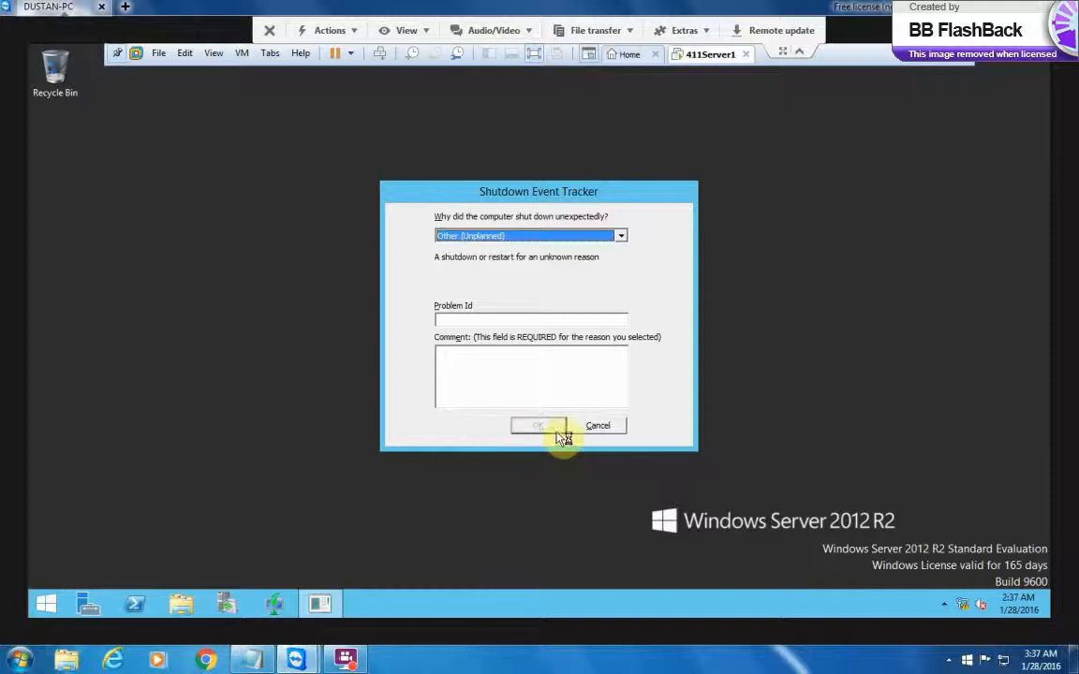
Dismiss the Shutdown Event Tracker and the colour scheme performance warning
click(597, 426)
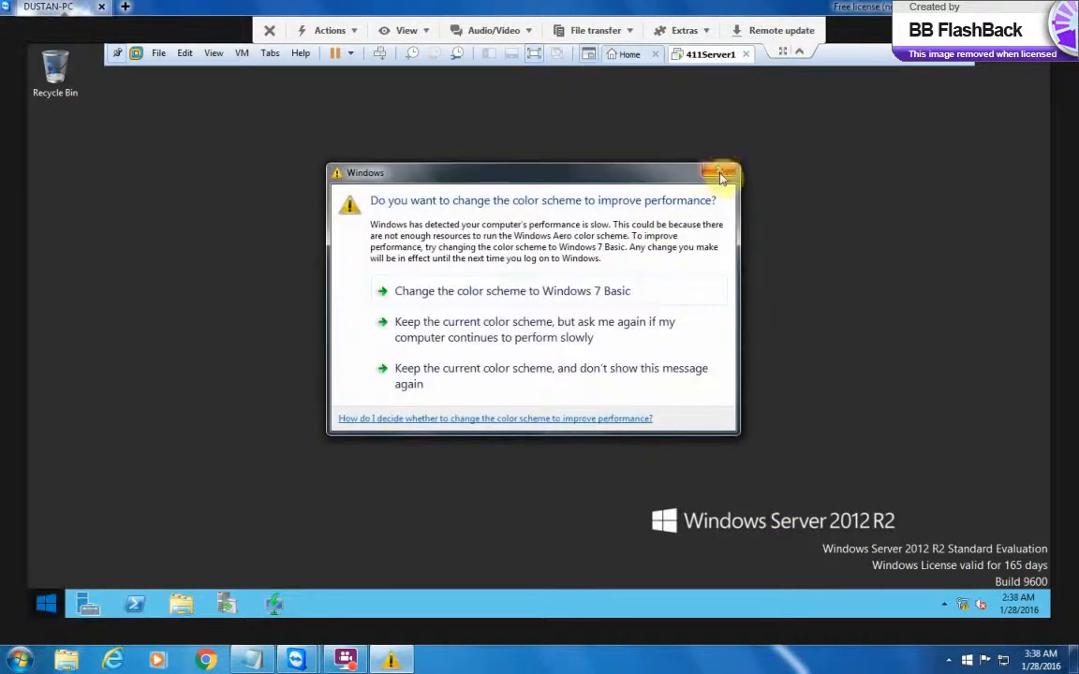
click(720, 171)
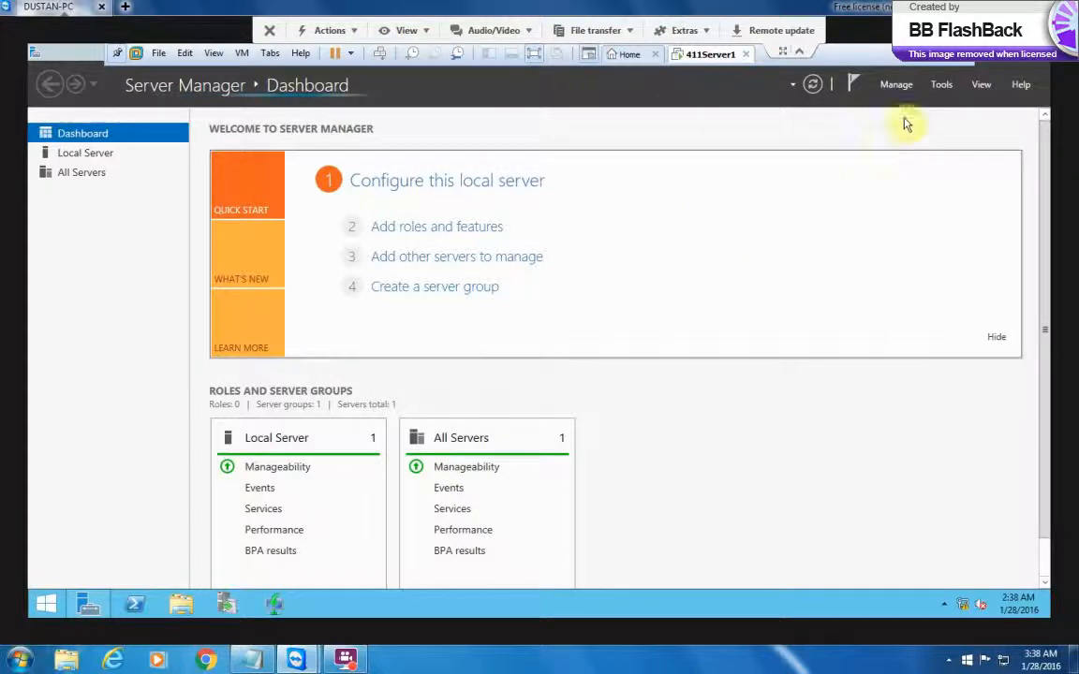
Launch File Server Resource Manager from Server Manager's Tools menu
click(945, 86)
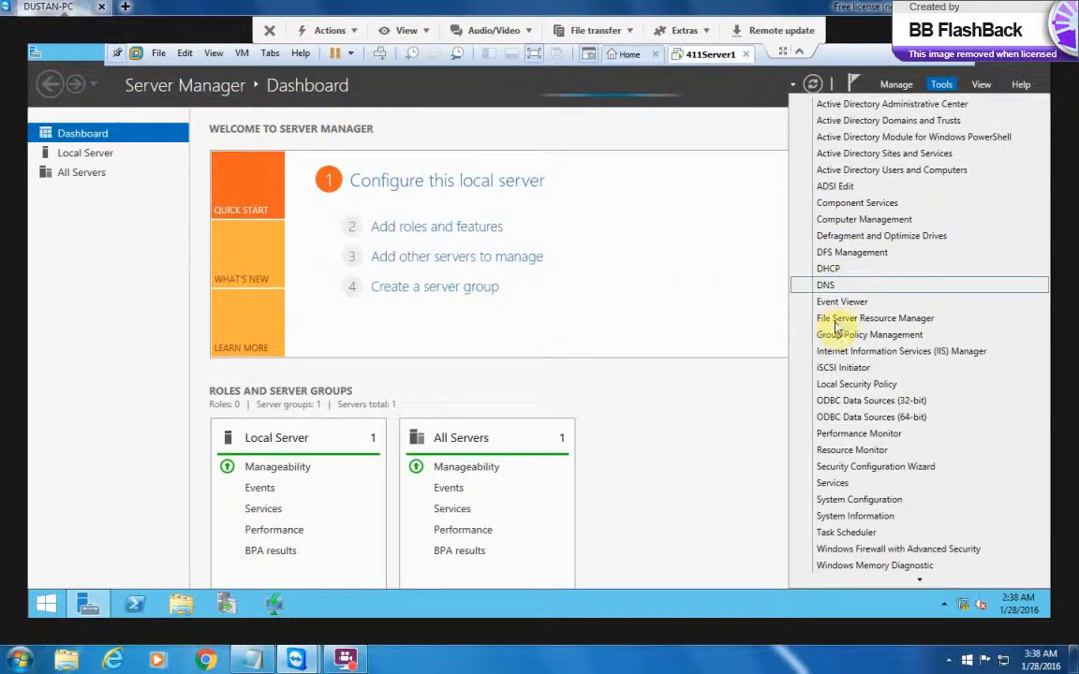
click(843, 320)
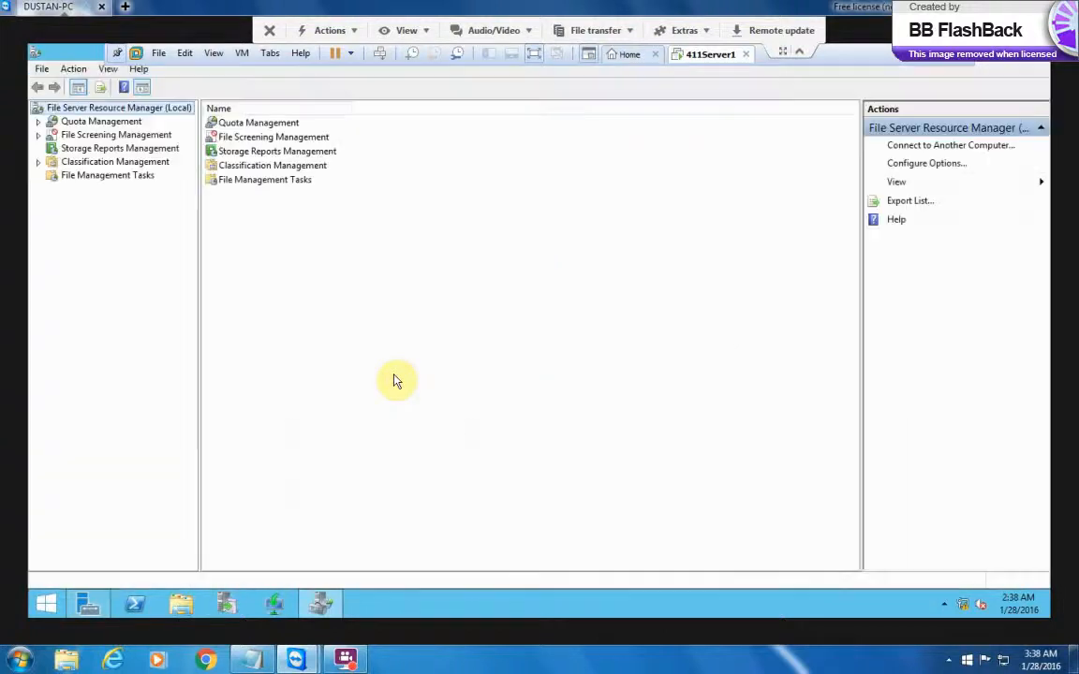
Under Quota Management, list the Quota Templates and start creating a new quota template
click(38, 122)
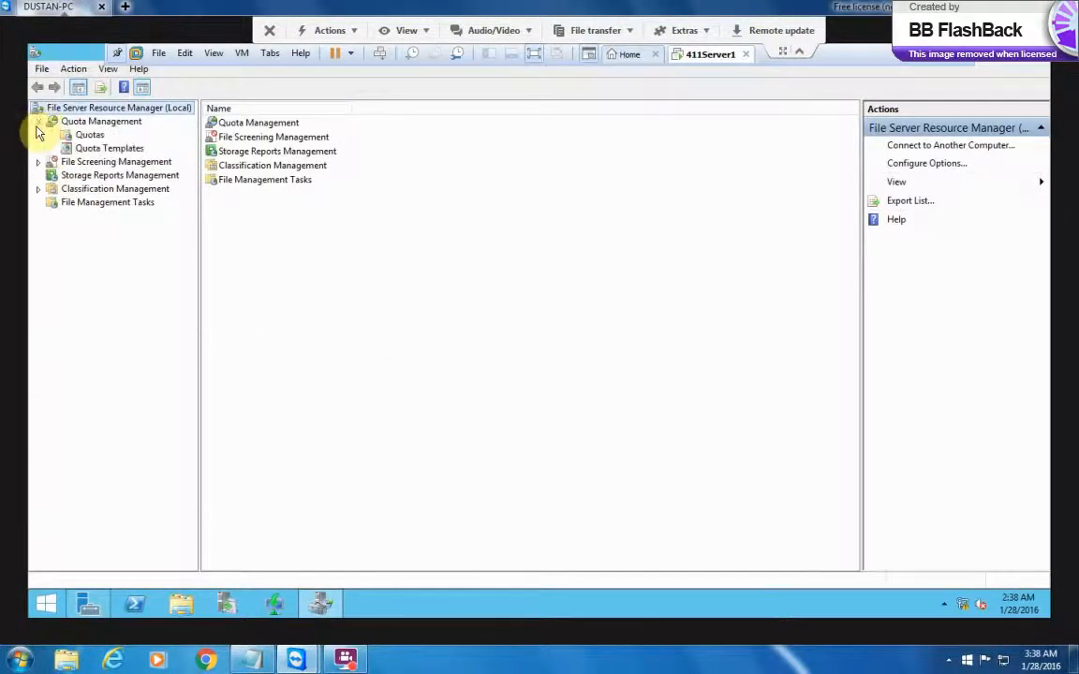
click(100, 148)
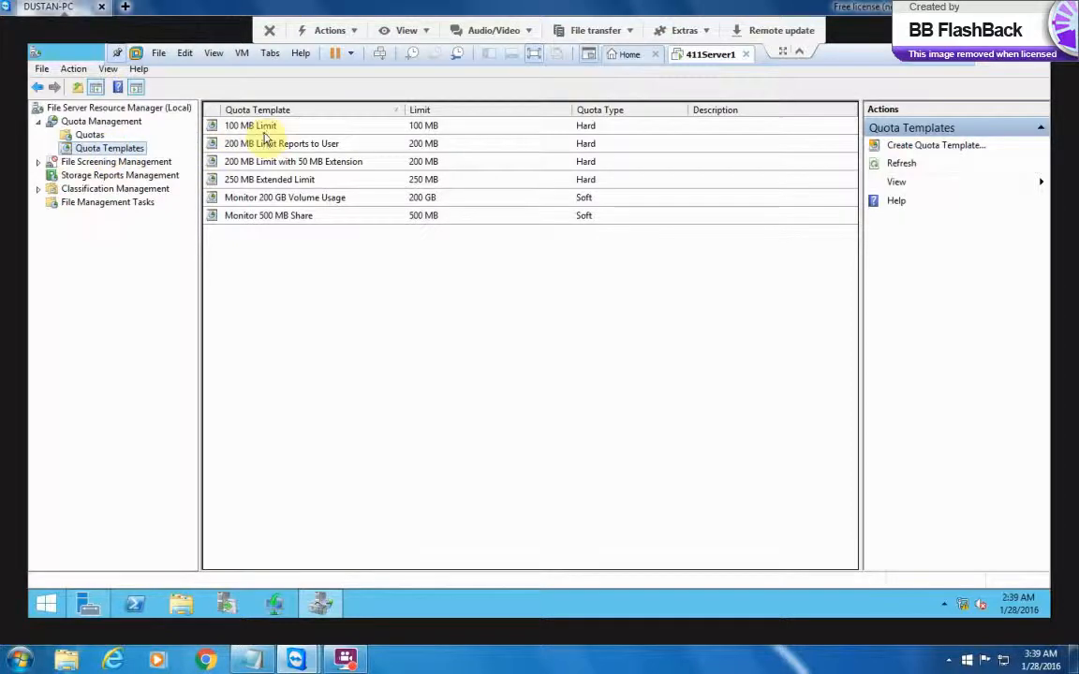
right_click(115, 154)
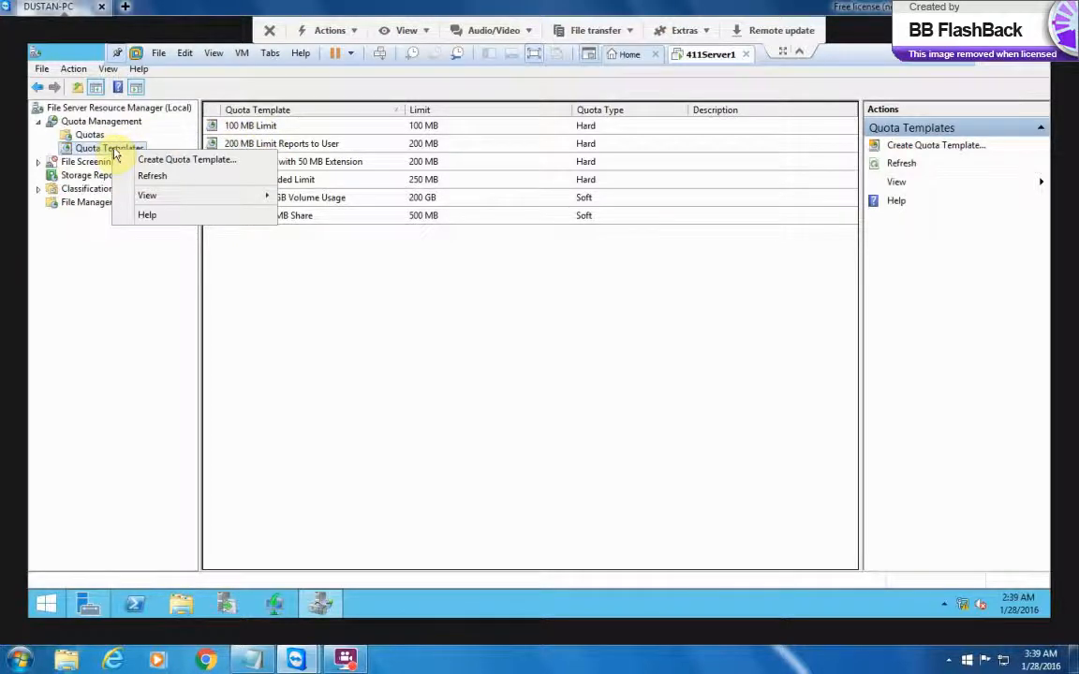
click(184, 161)
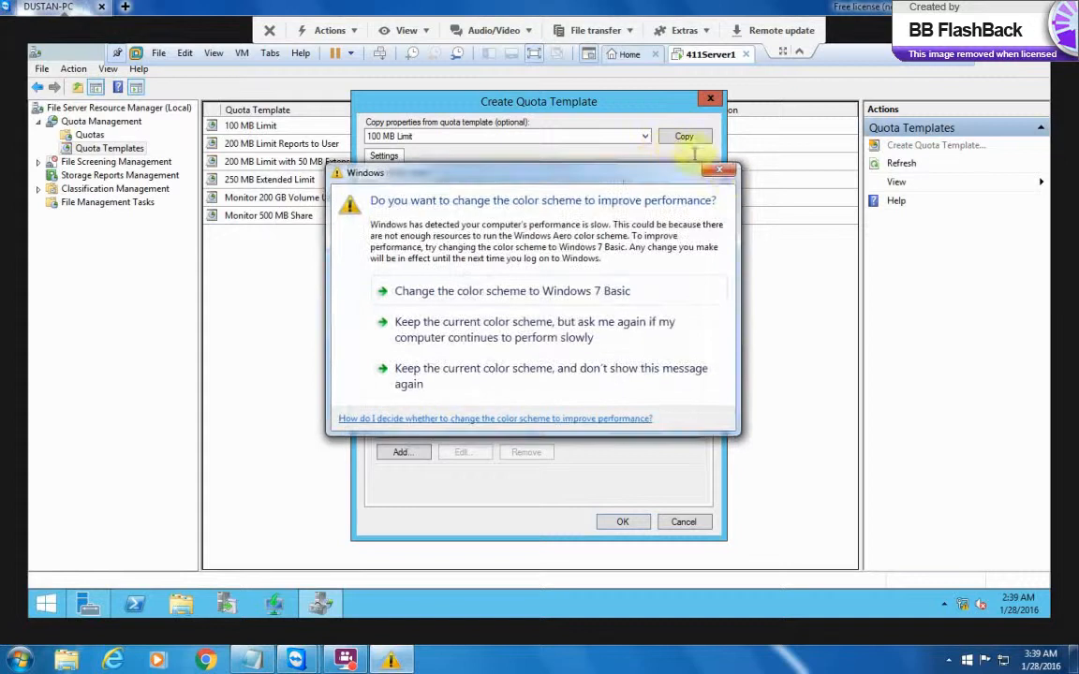
Name the template MKTQuota with the description 'Quotafor Marketing Share'
click(717, 171)
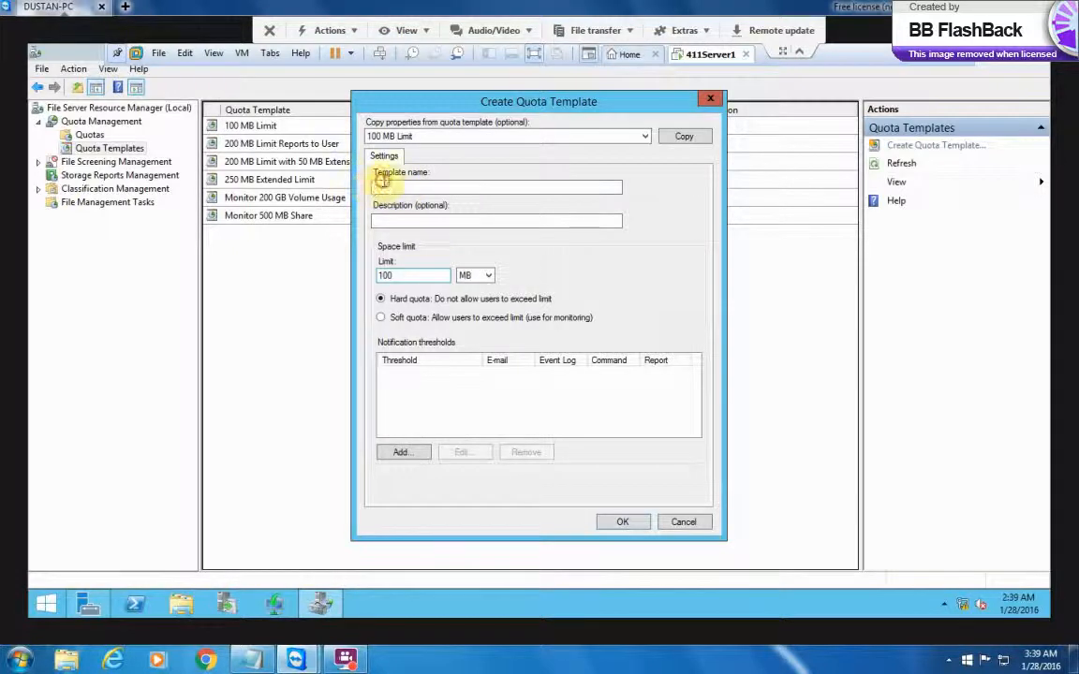
text(M)
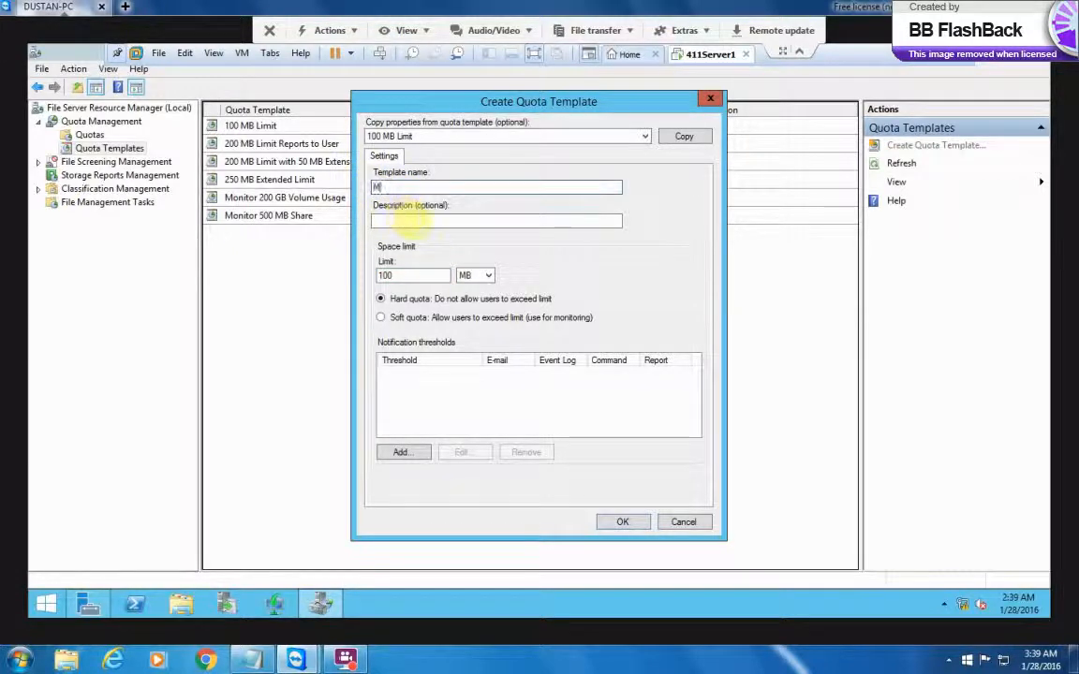
text(KYG)
text(uota)
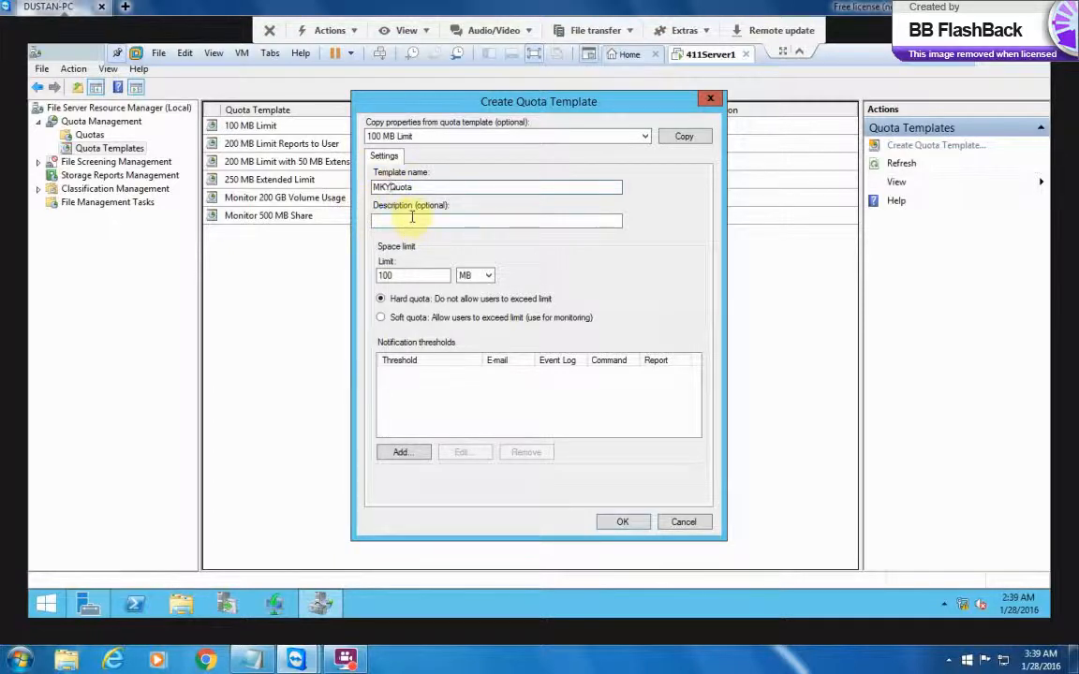
click(412, 218)
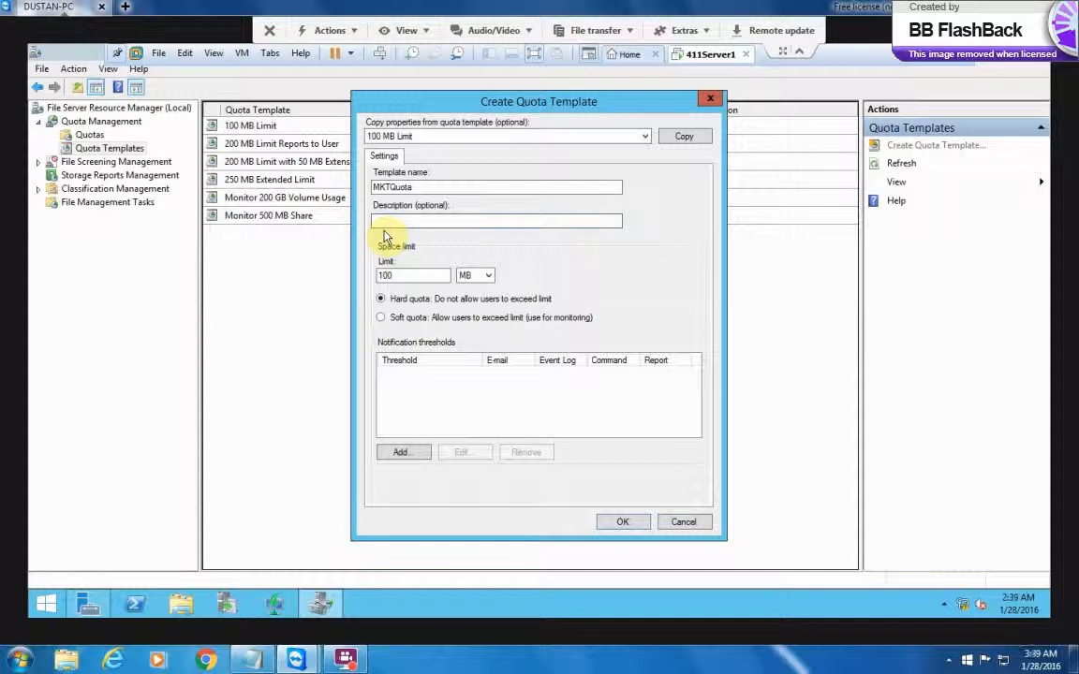
text(Giu)
text(ota)
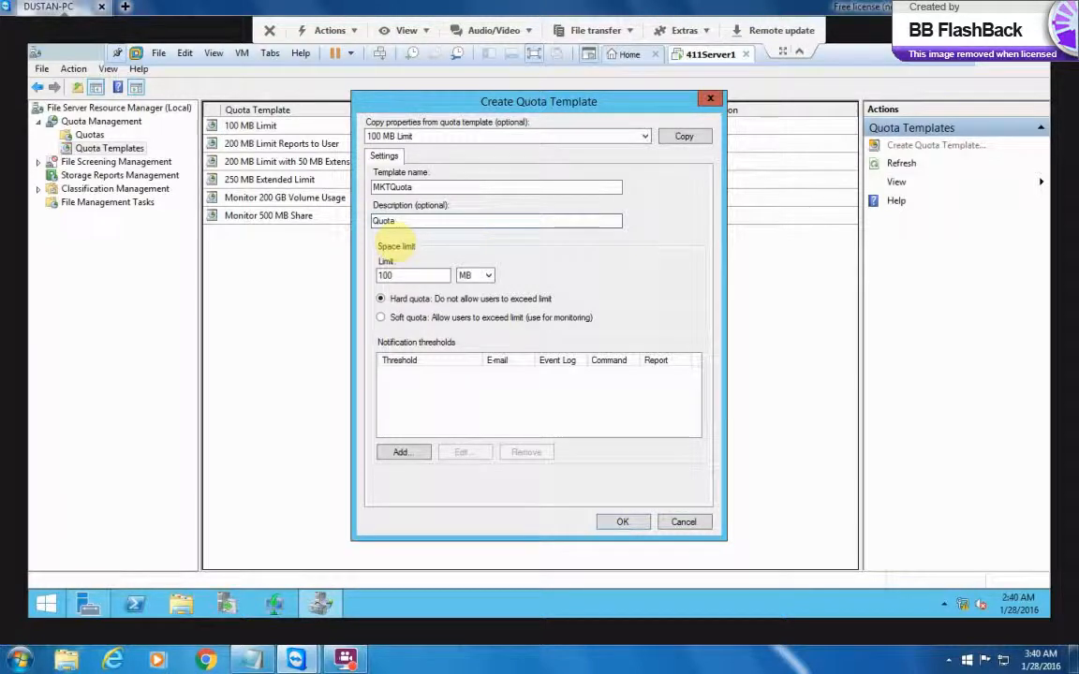
text(for M)
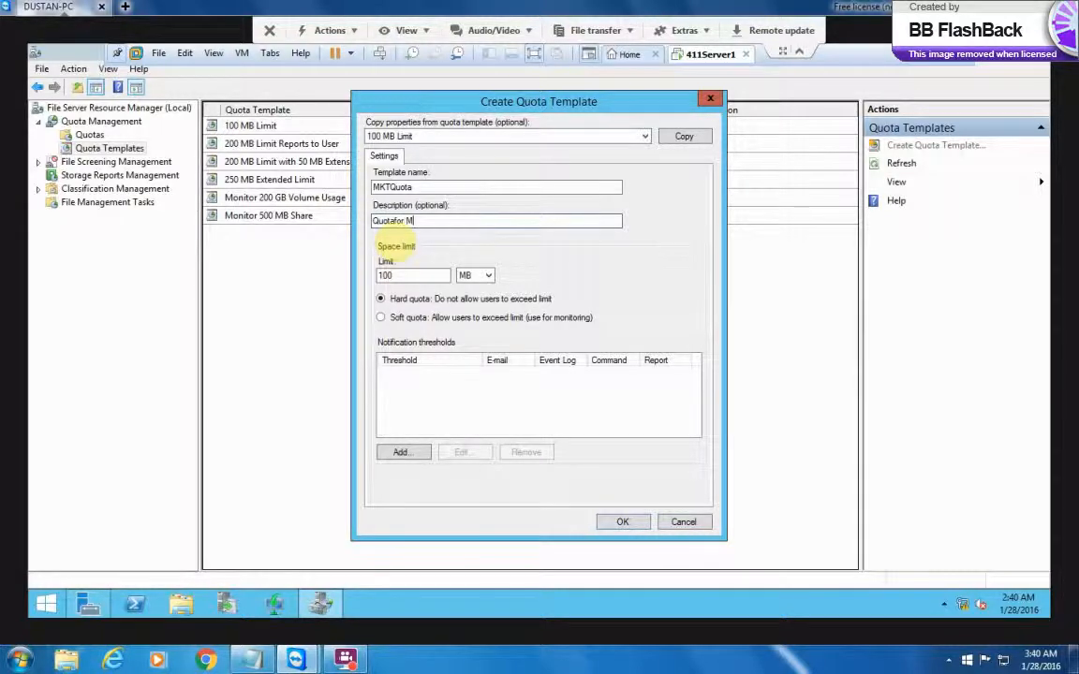
text(arketing Share)
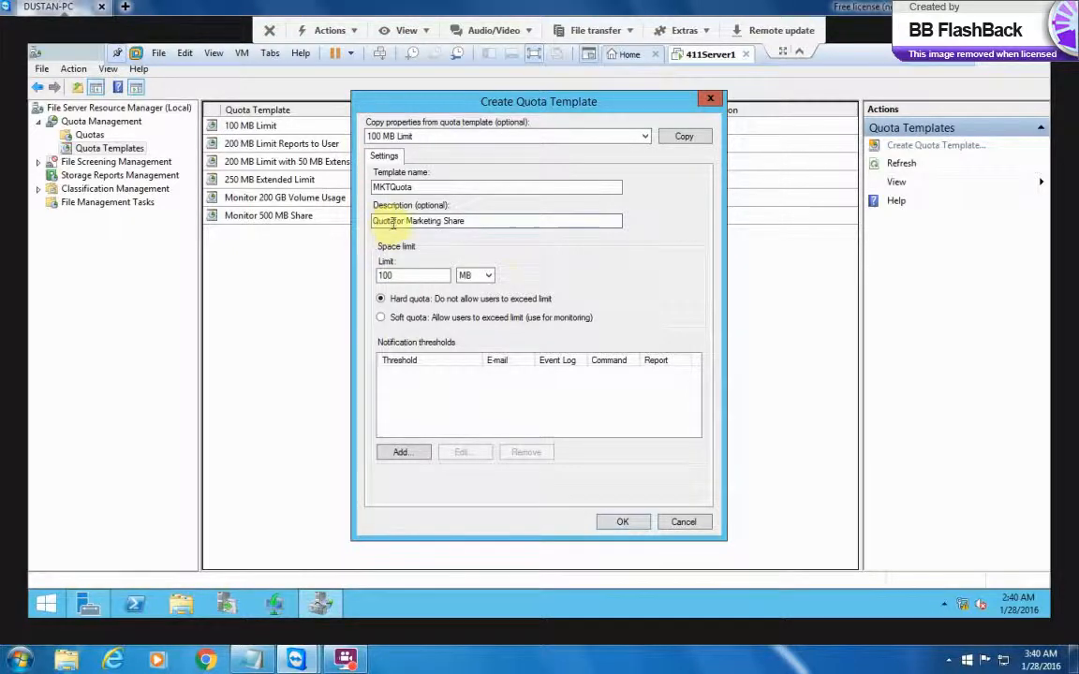
Set the template's space limit to 20 MB as a hard quota
click(490, 278)
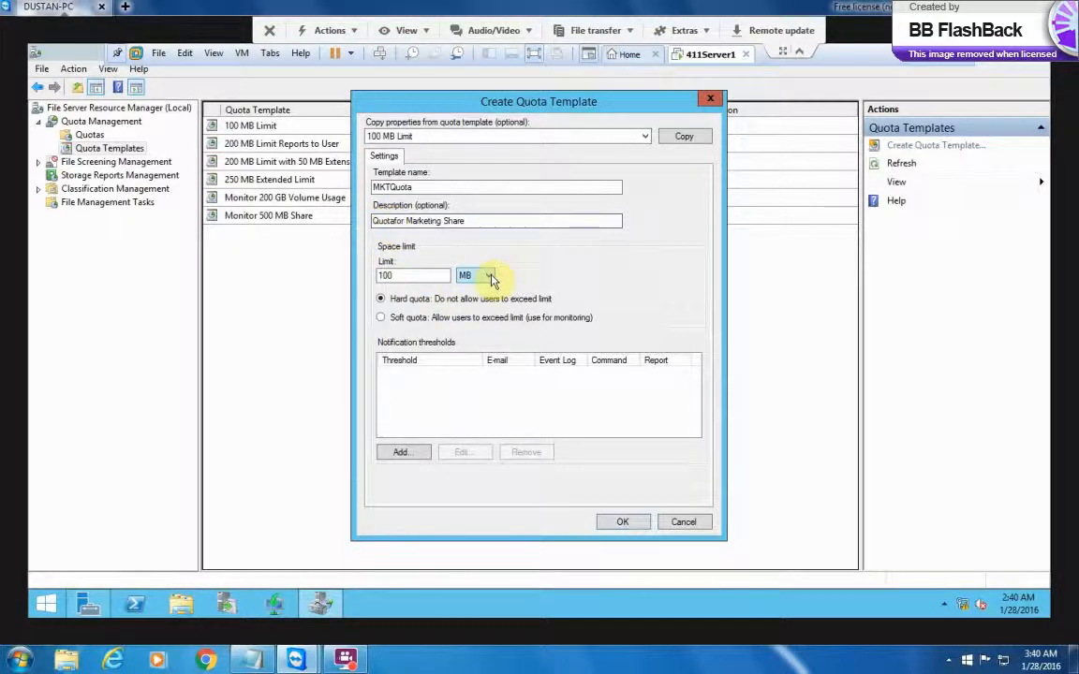
click(435, 276)
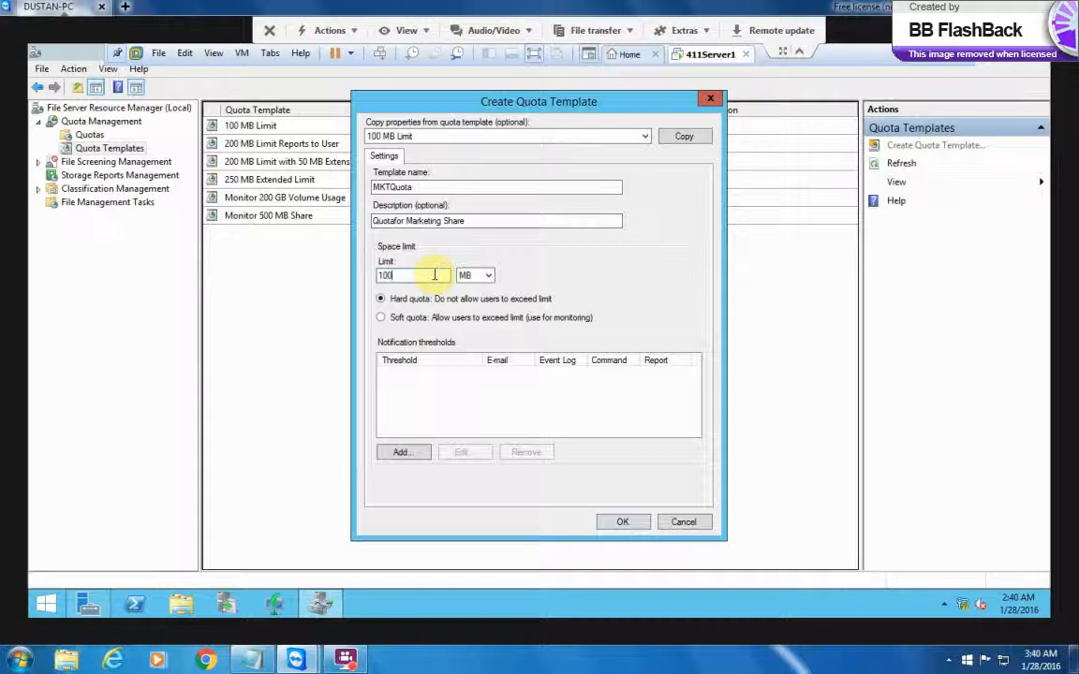
key(BackSpace)
key(BackSpace)
key(BackSpace)
text(20)
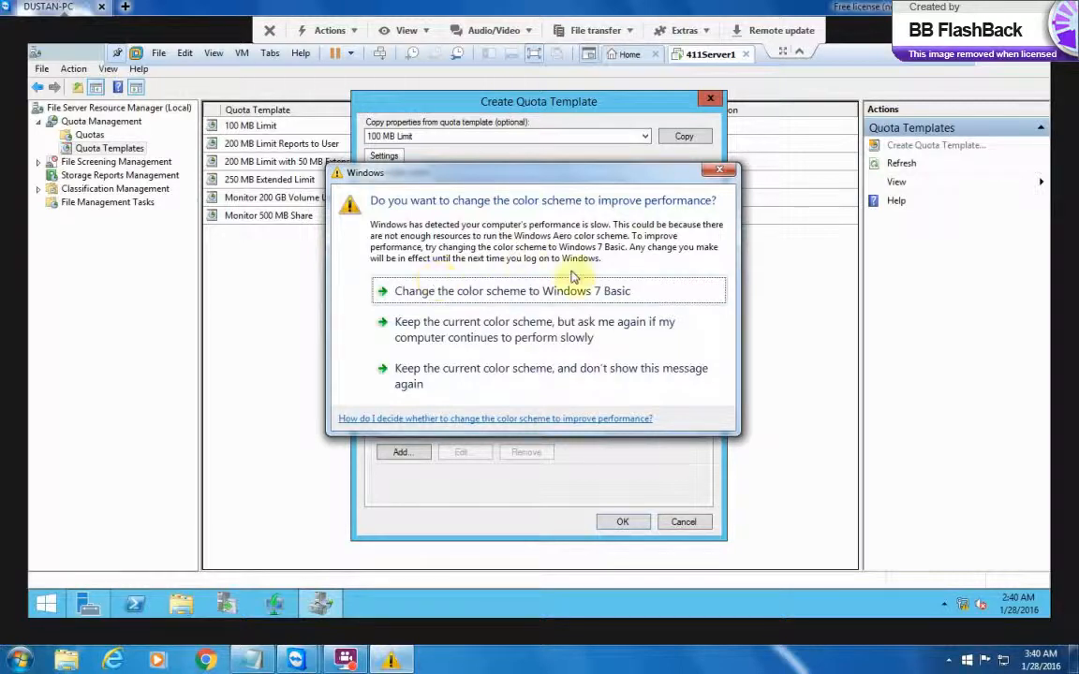
click(720, 171)
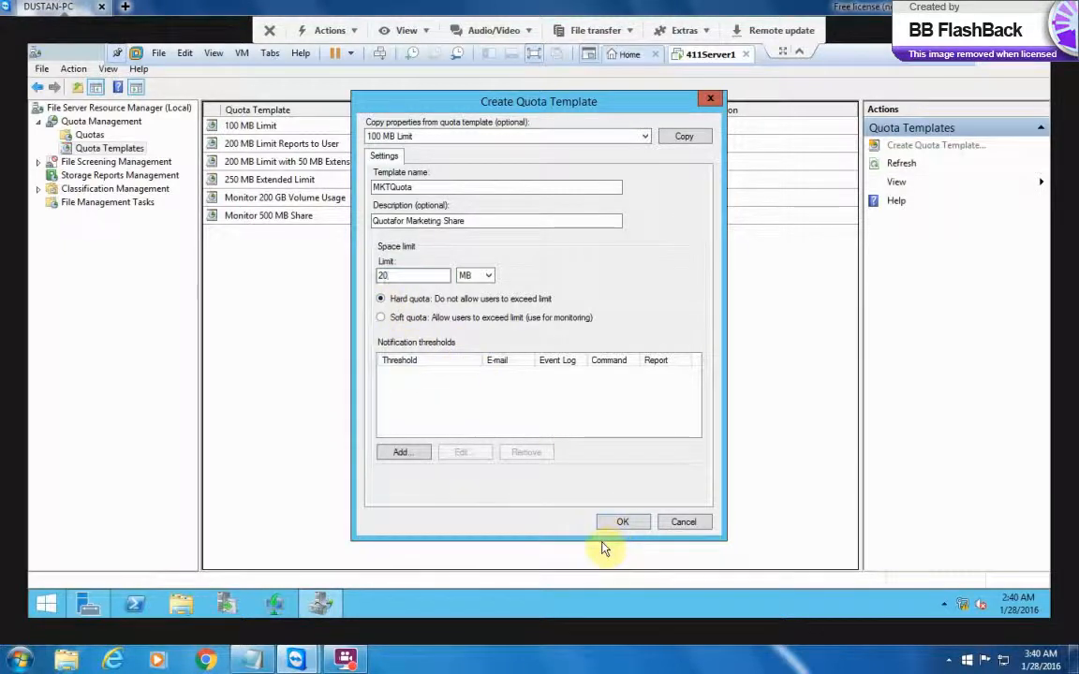
Add a notification threshold at 85% and view its Event Log settings
click(400, 464)
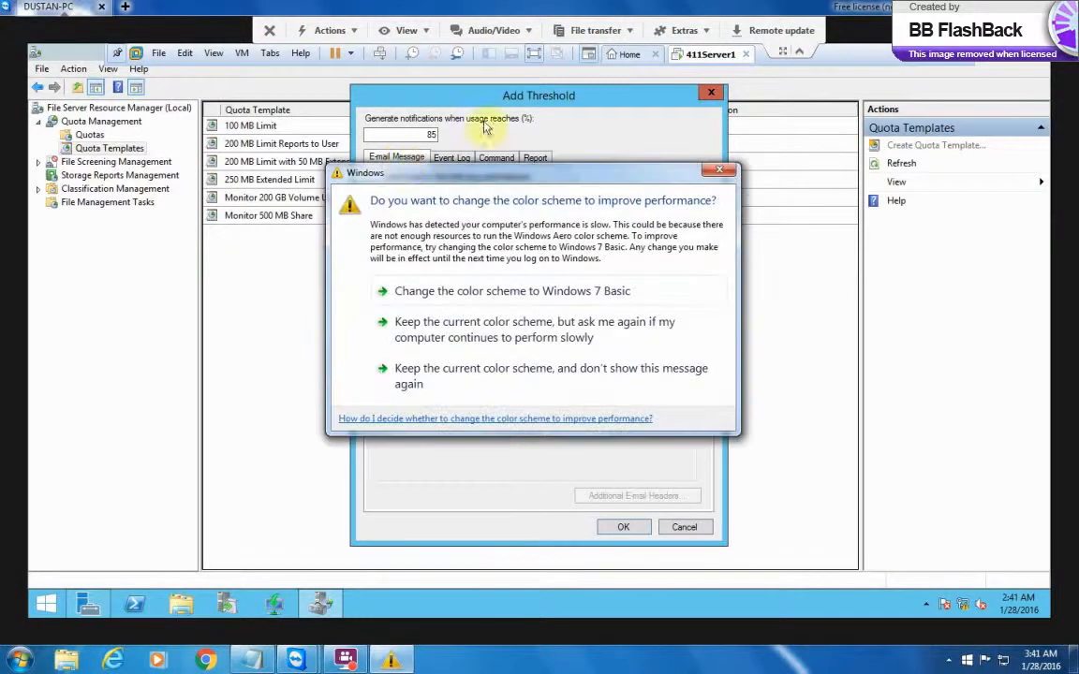
click(719, 169)
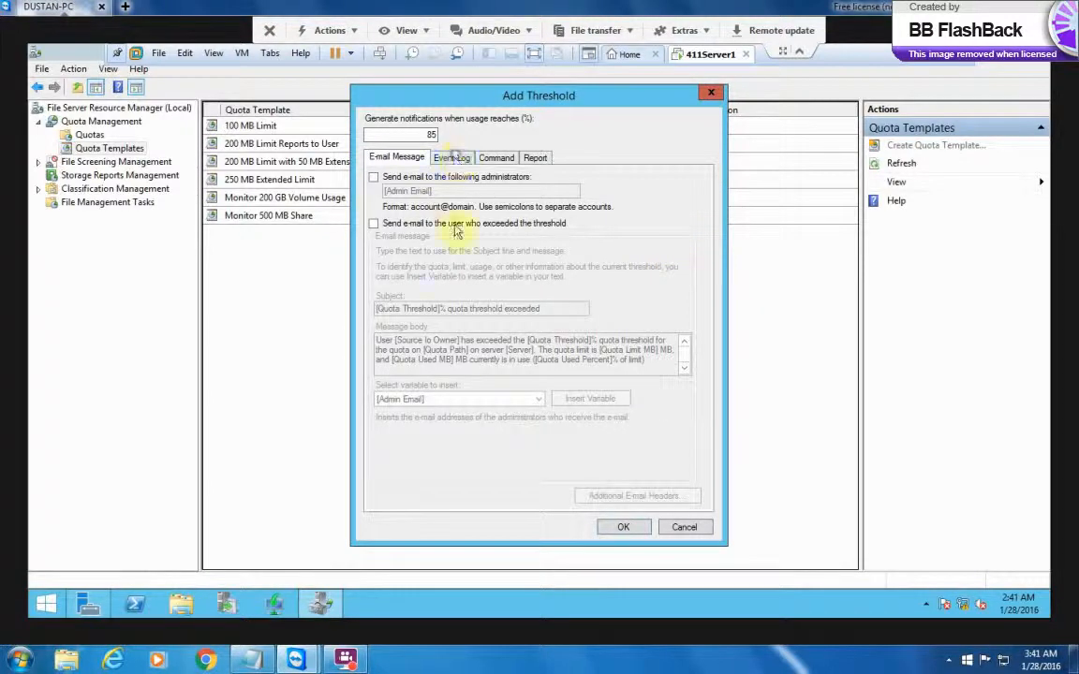
click(454, 157)
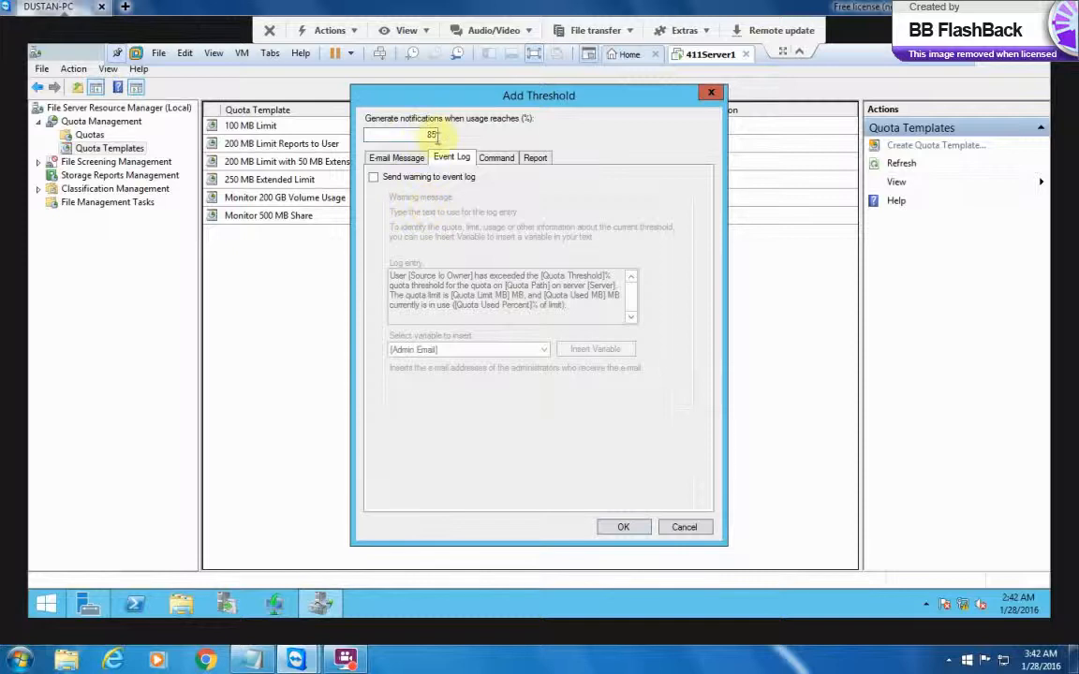
Make the threshold trigger at 50% and send a warning to the event log
double_click(436, 135)
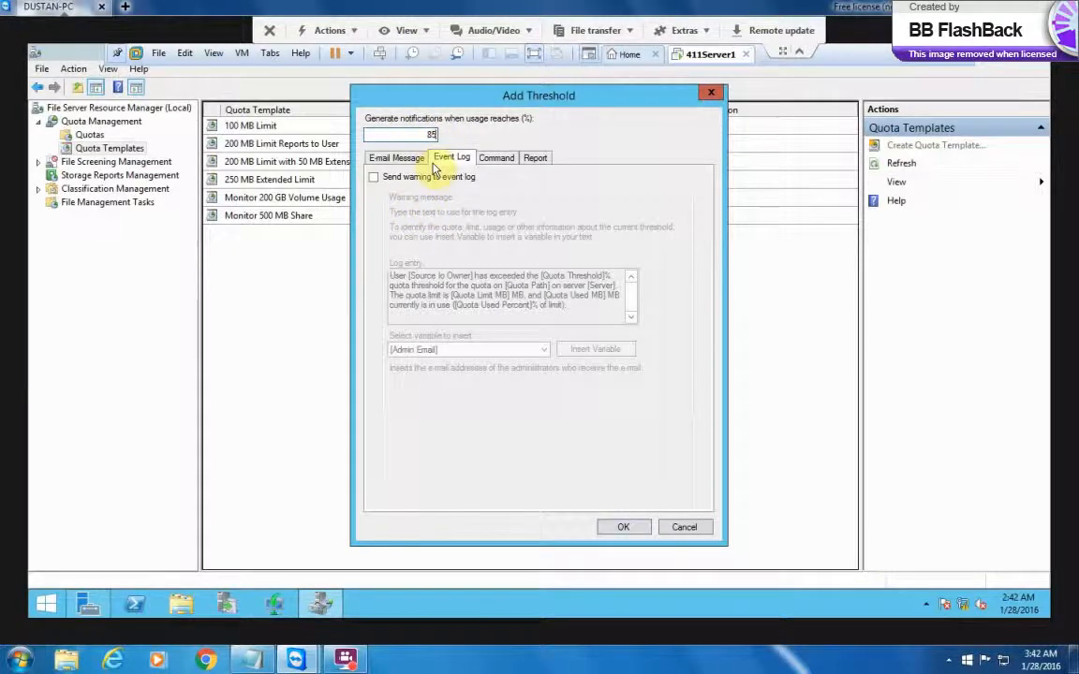
key(BackSpace)
text(50)
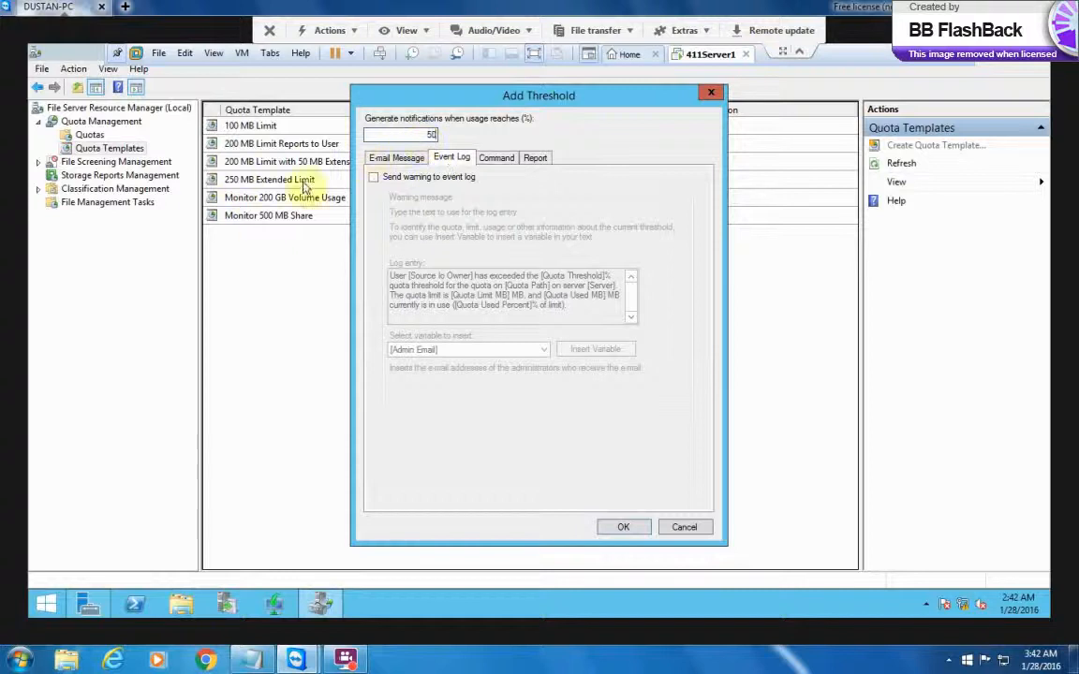
click(372, 178)
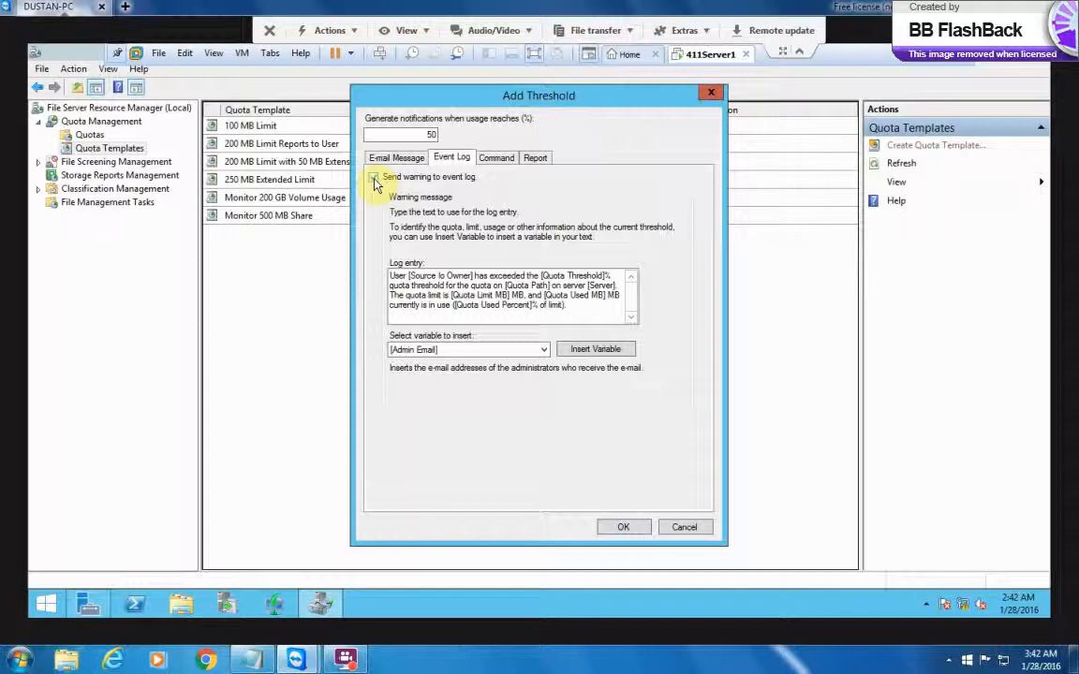
click(498, 159)
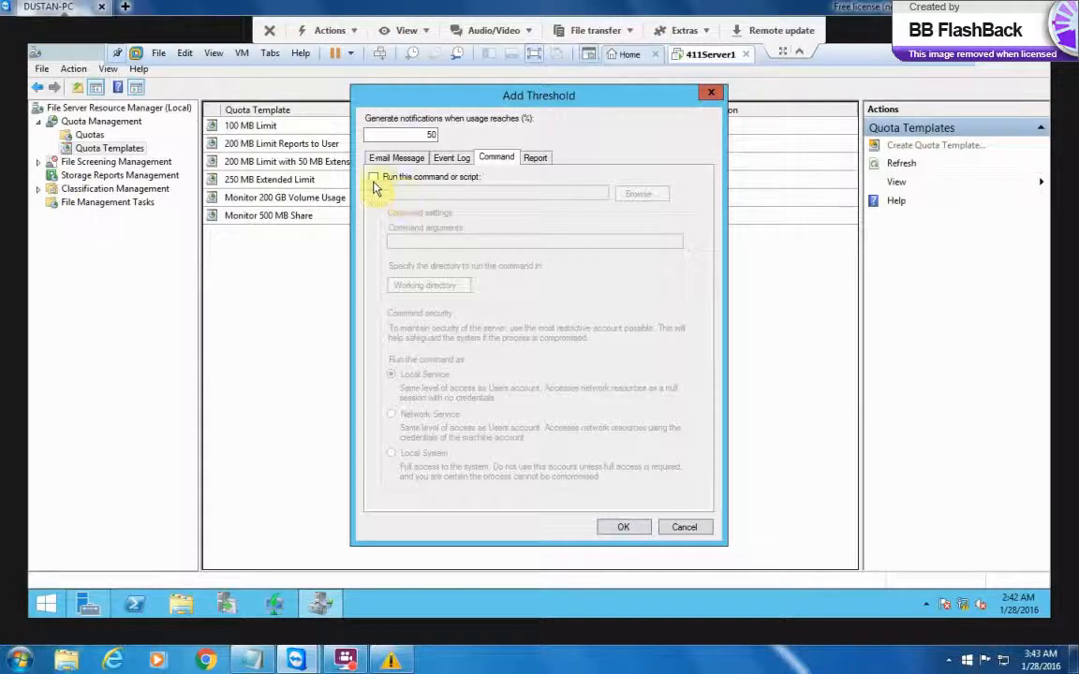
Check the threshold's Report options, then discard the threshold without adding it
click(534, 158)
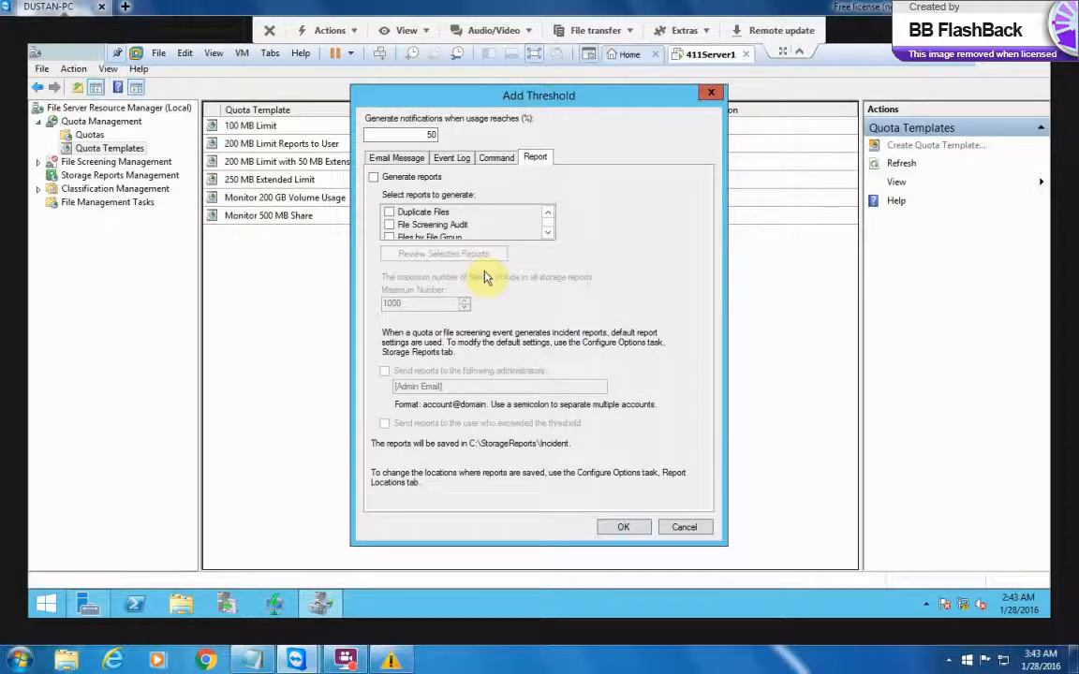
click(690, 530)
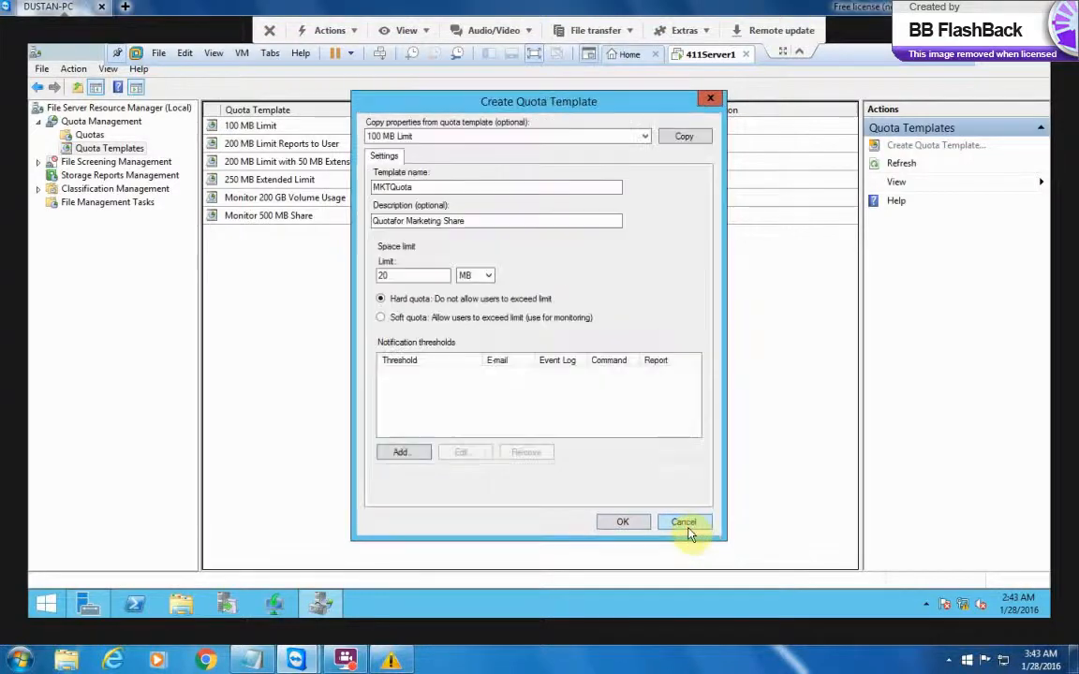
Save the MKTQuota template and start a new quota based on MKTQuota
click(625, 521)
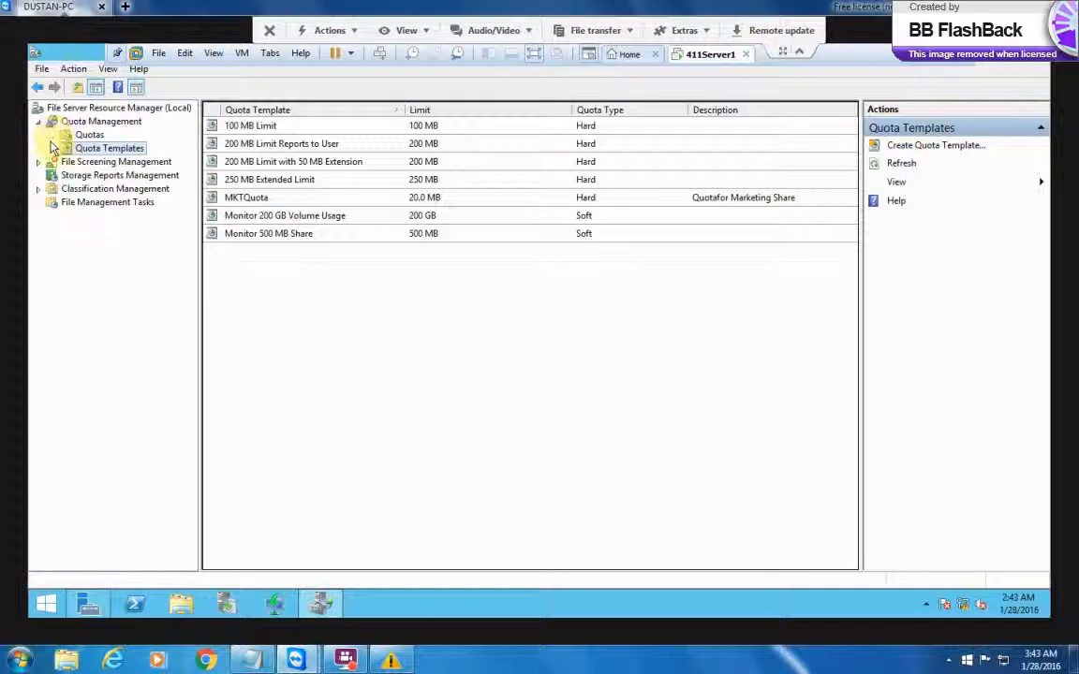
click(261, 201)
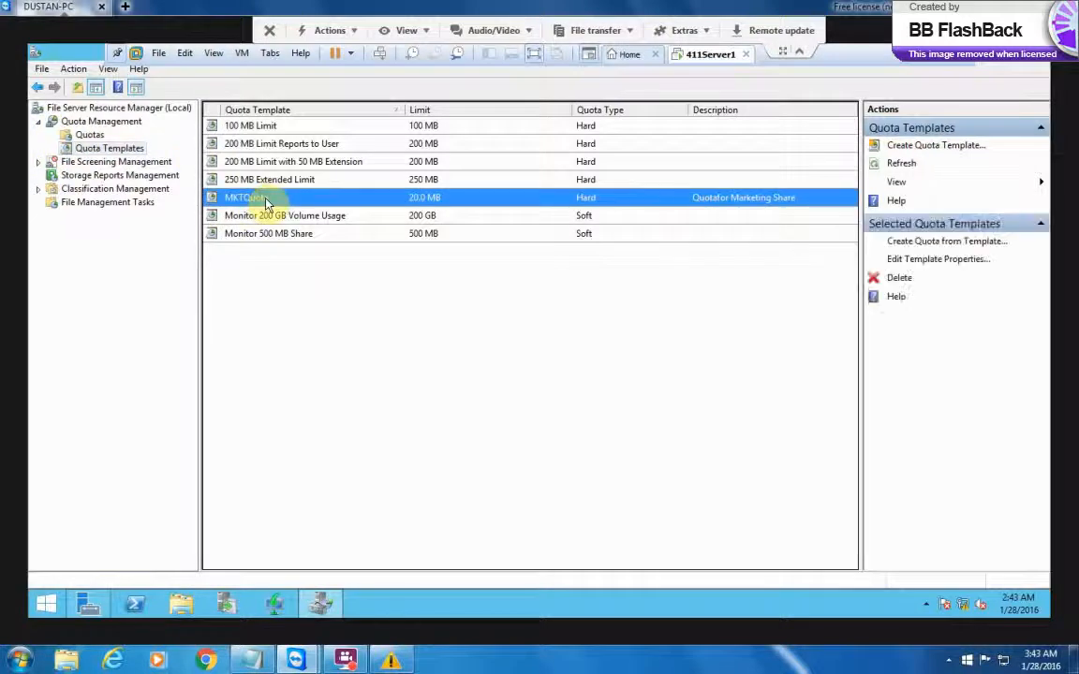
right_click(266, 202)
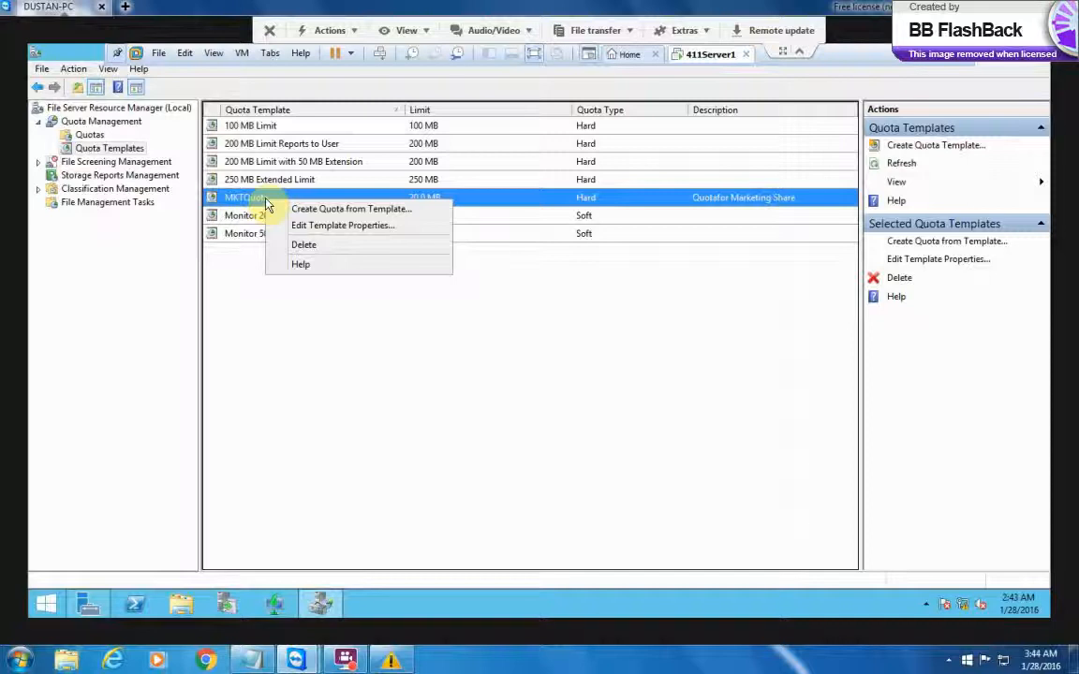
click(338, 210)
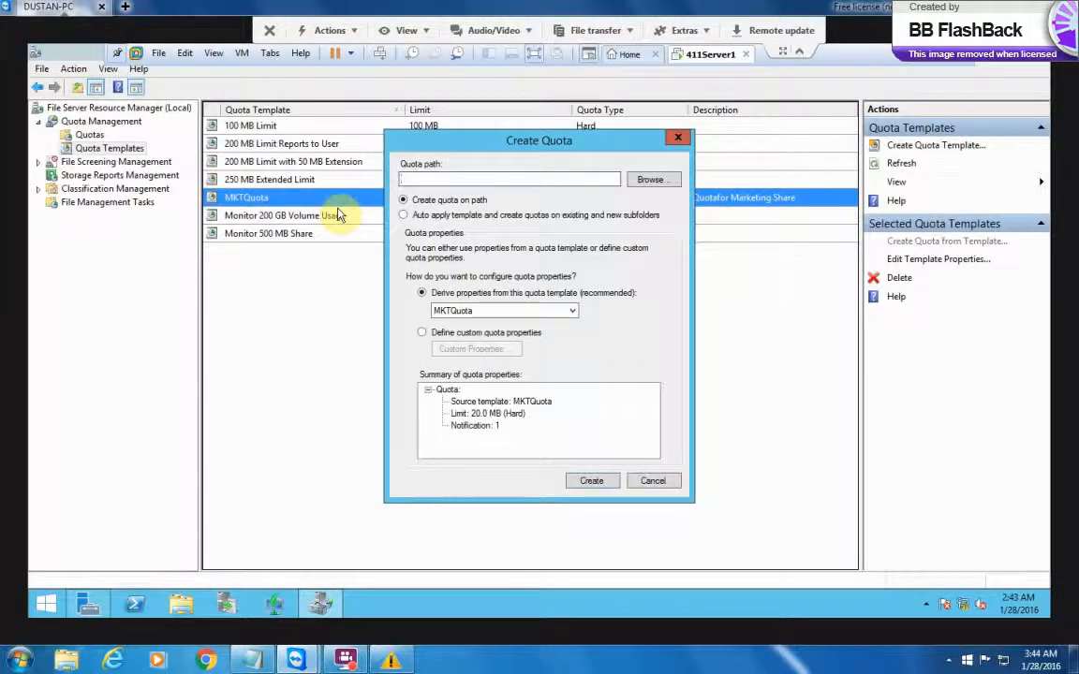
Browse to the MktDocs folder under Local Disk (C:) and set C:\MktDocs as the quota path
click(653, 178)
click(652, 181)
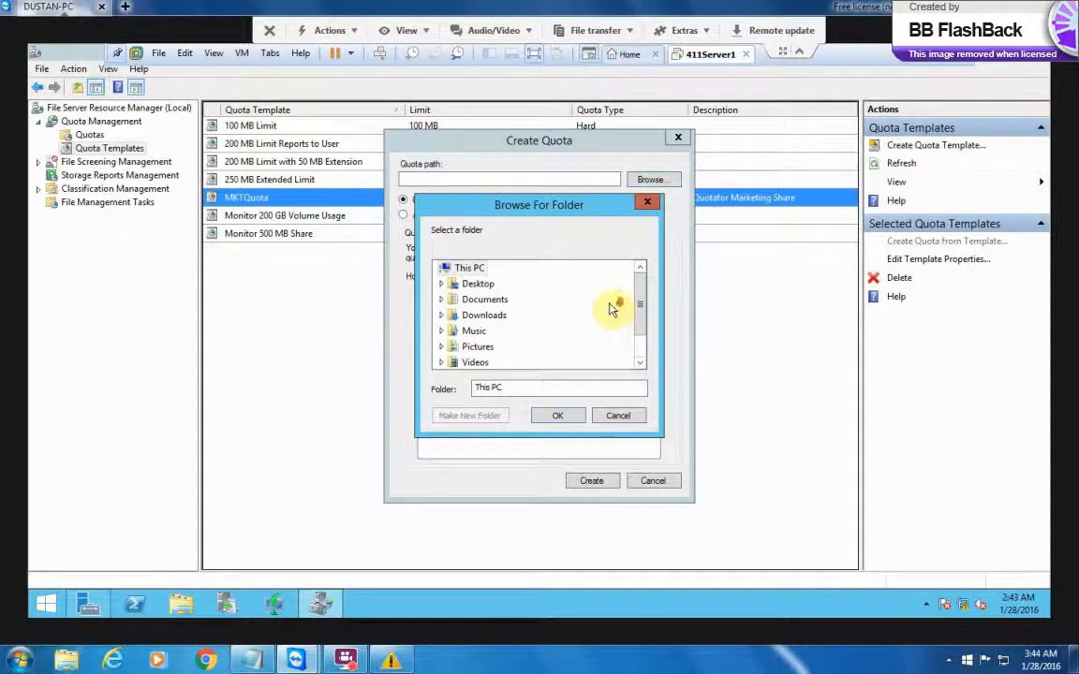
drag(641, 311, 643, 282)
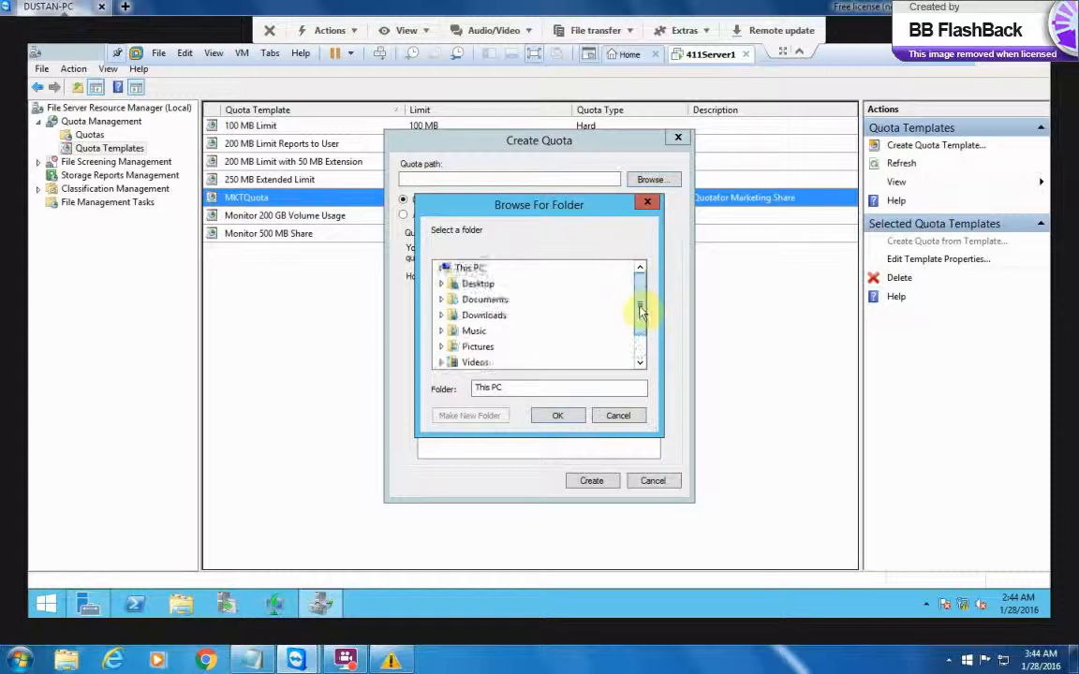
scroll(641, 340, down, 2)
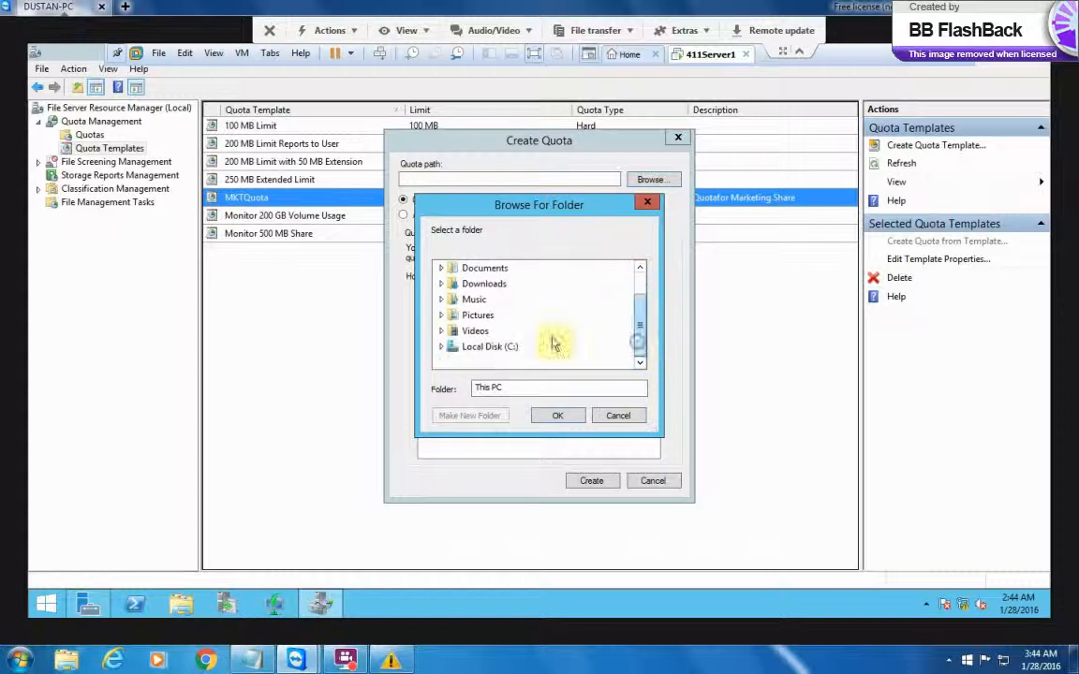
click(443, 347)
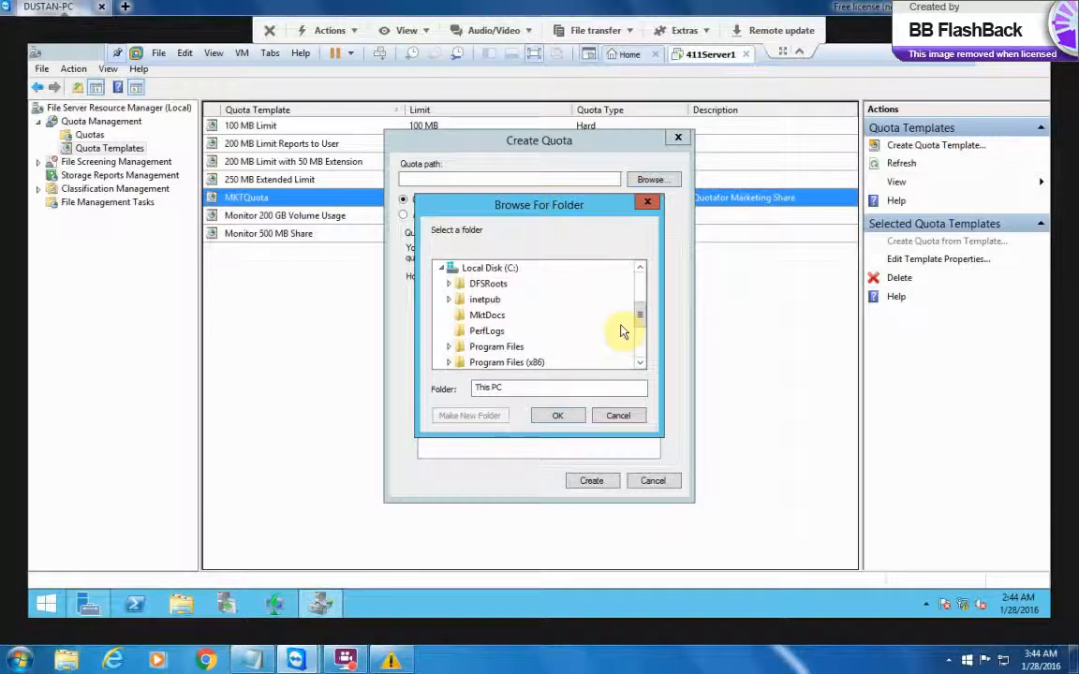
click(480, 316)
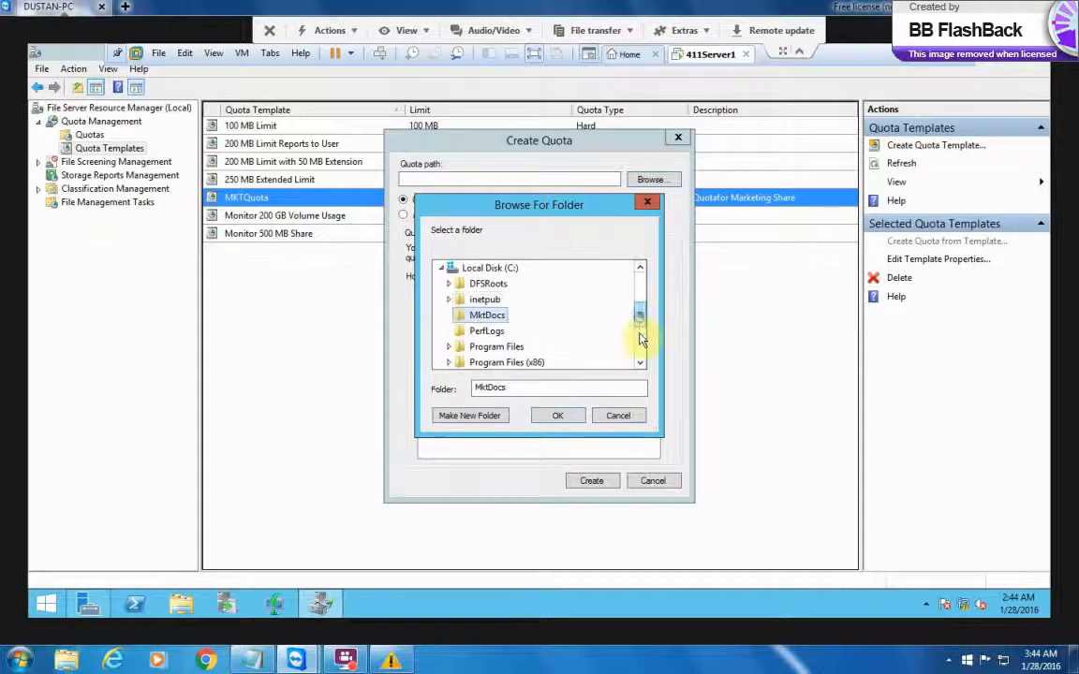
drag(641, 337, 647, 313)
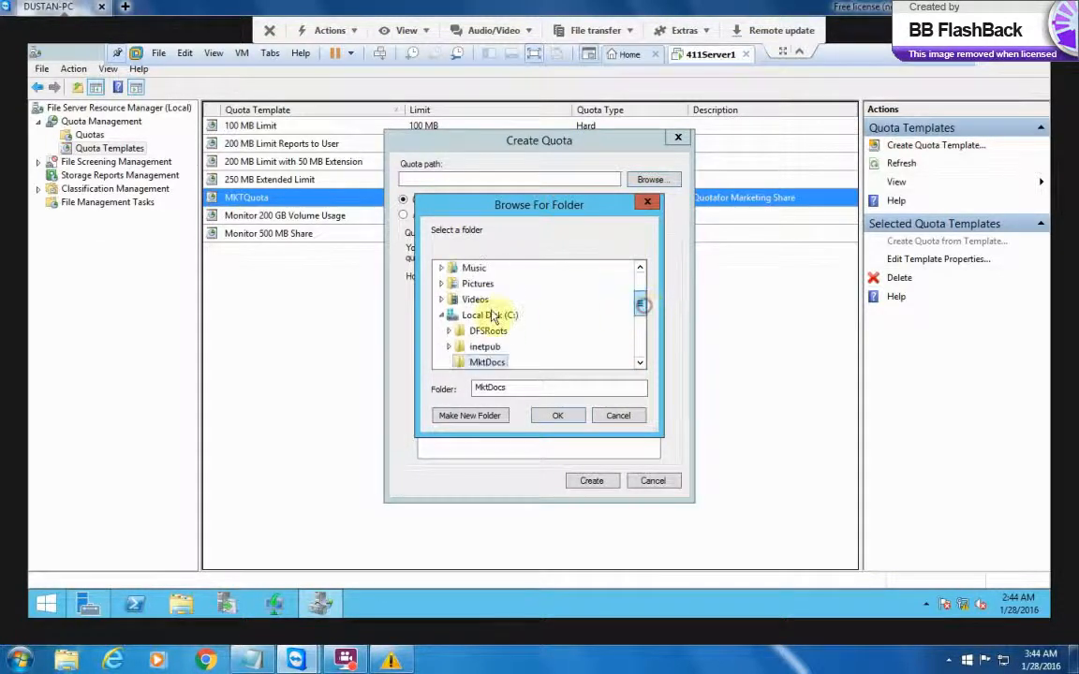
click(442, 315)
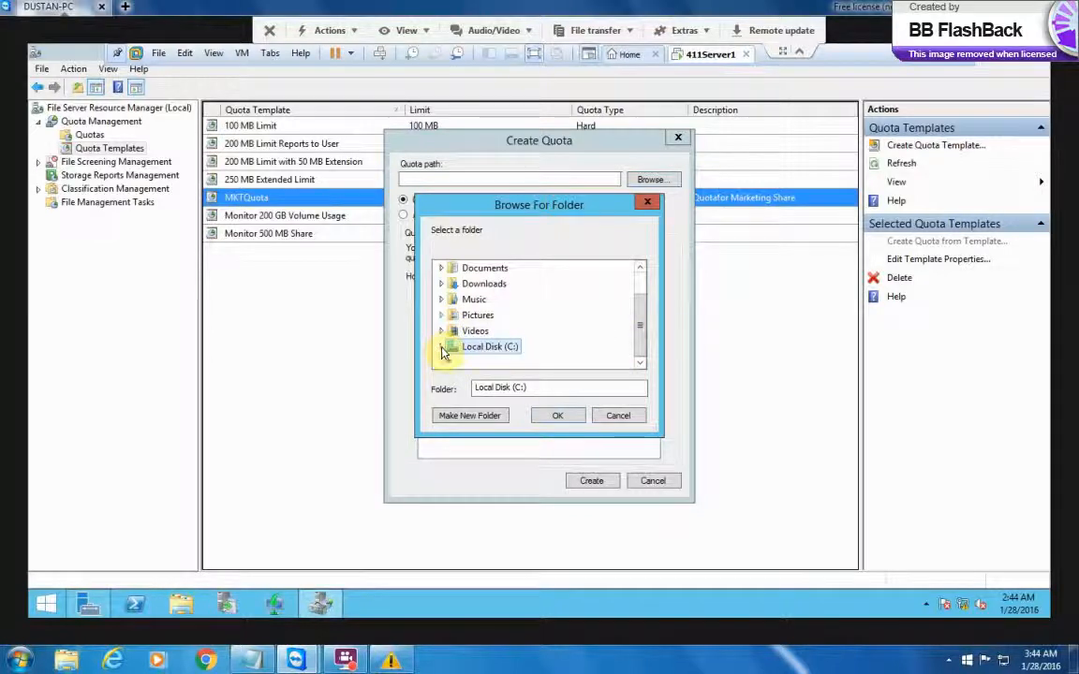
click(442, 348)
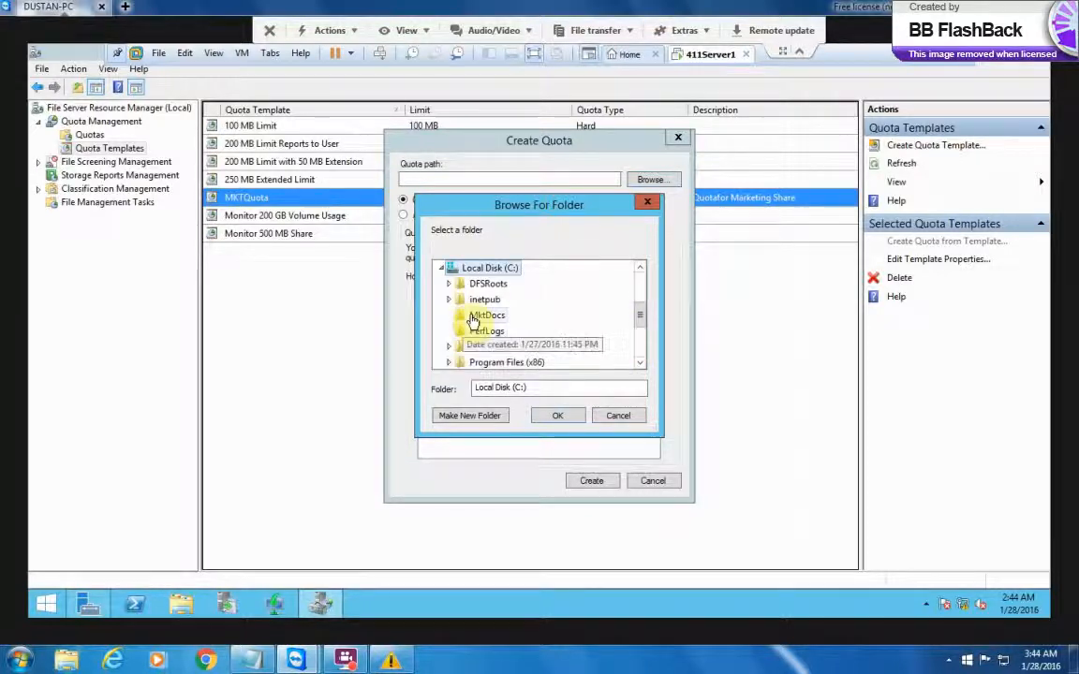
click(476, 318)
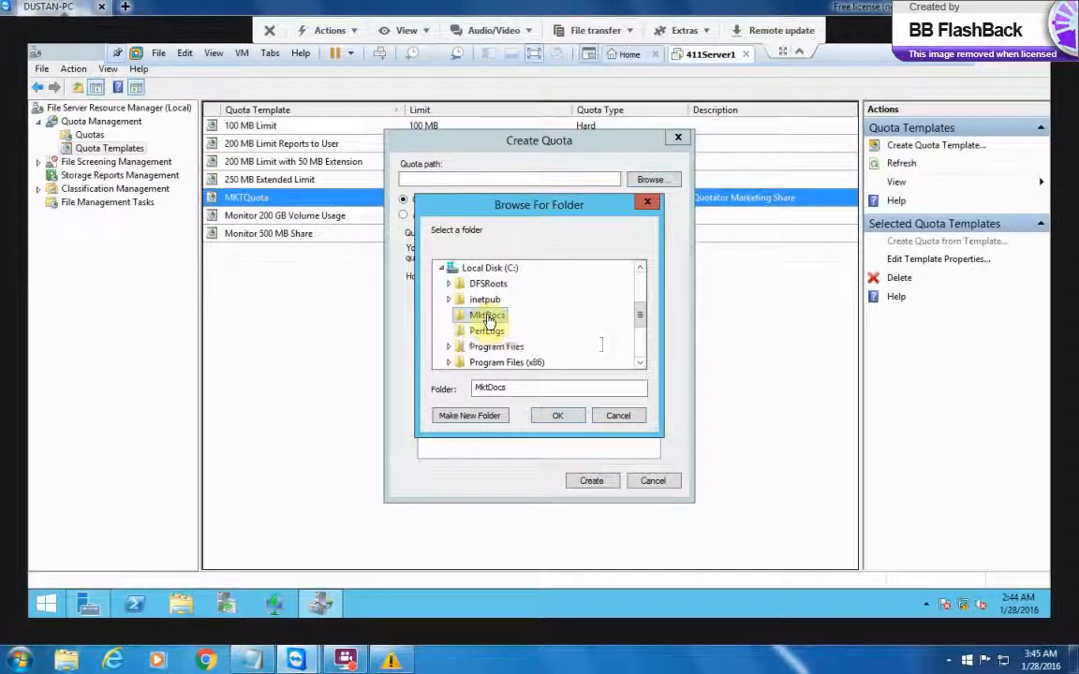
click(559, 418)
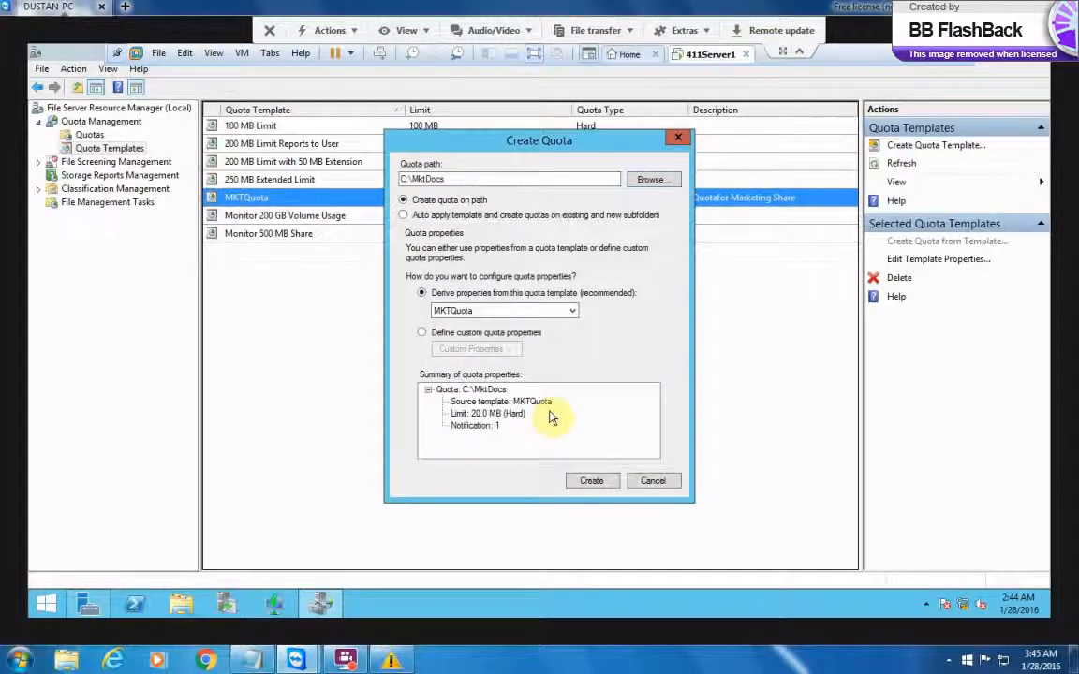